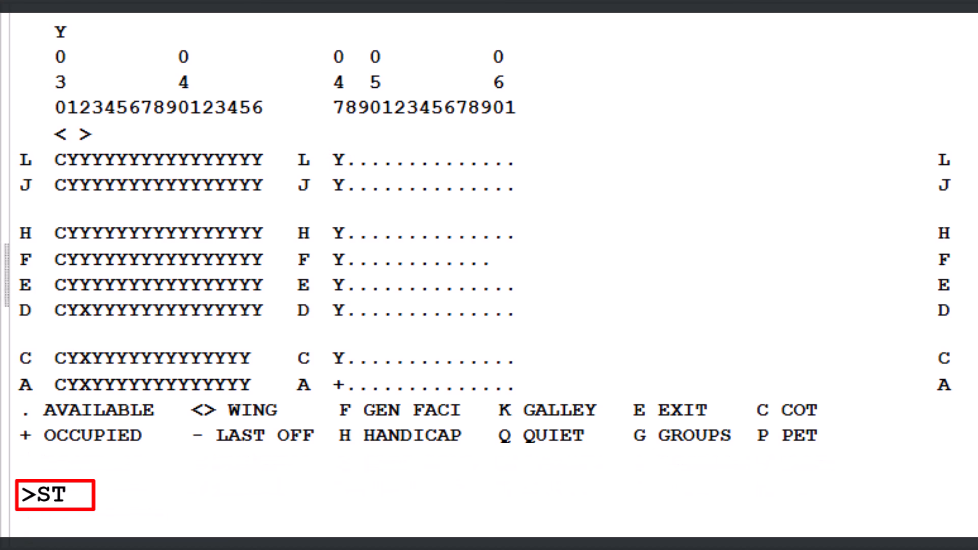
Request seat 47L for passenger 1 on segment 2 with the entry ST/R/47L/P1/S2.
type("R/")
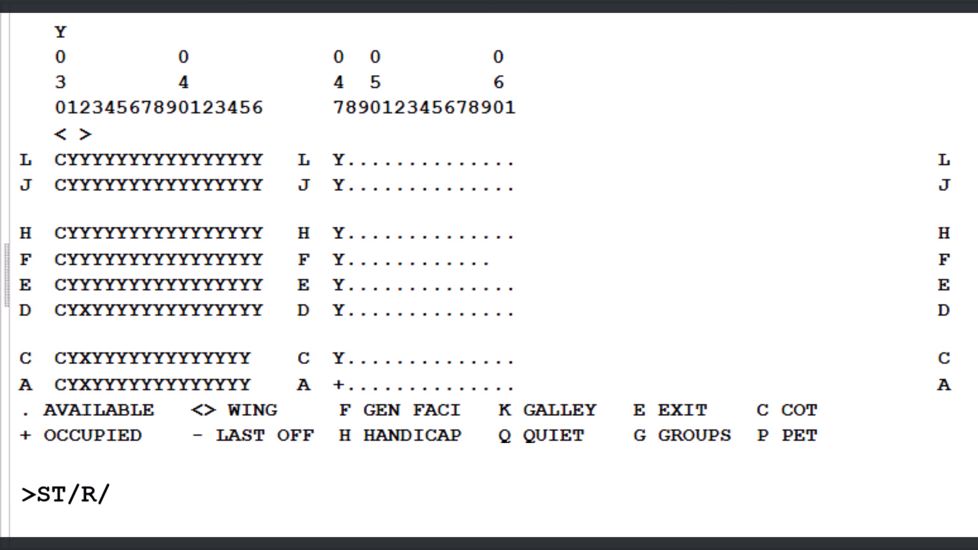
type("47L")
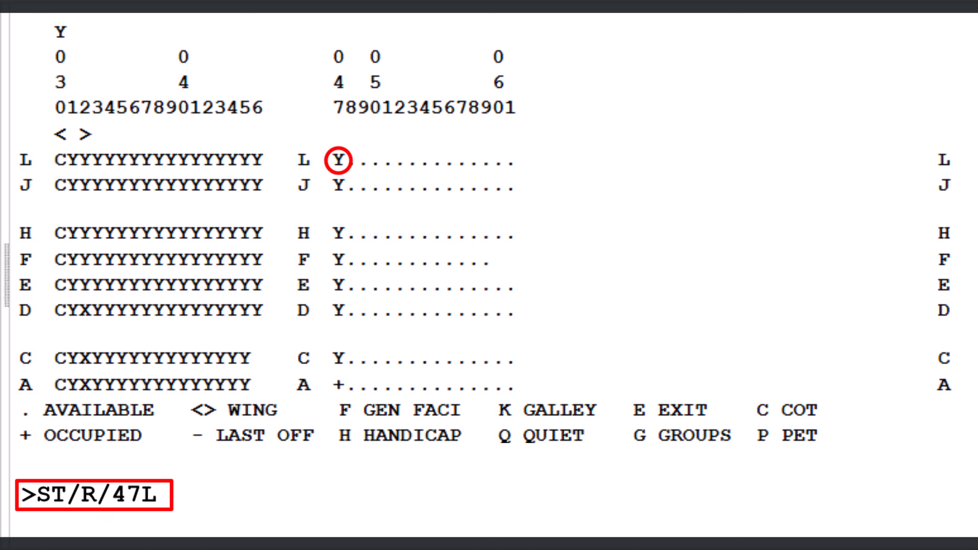
type("/P1")
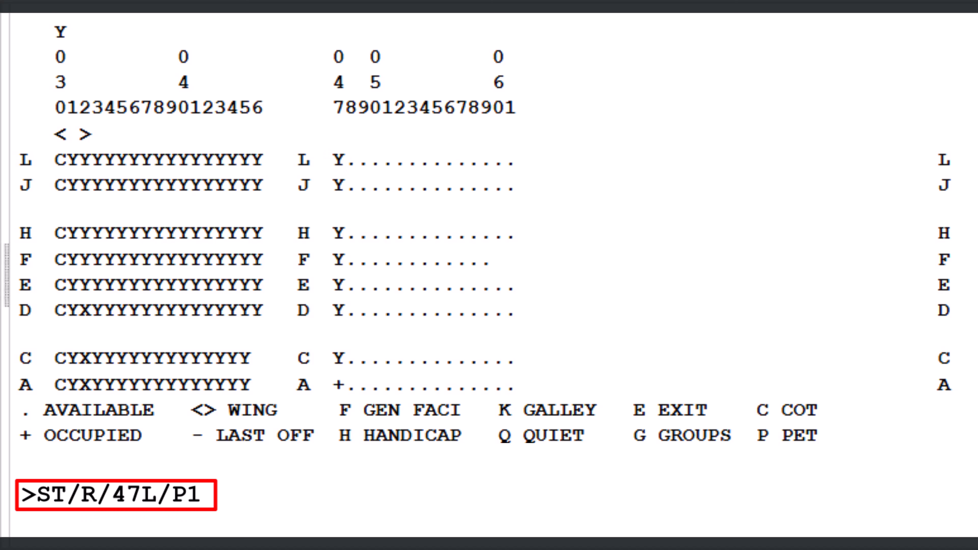
type("/S2")
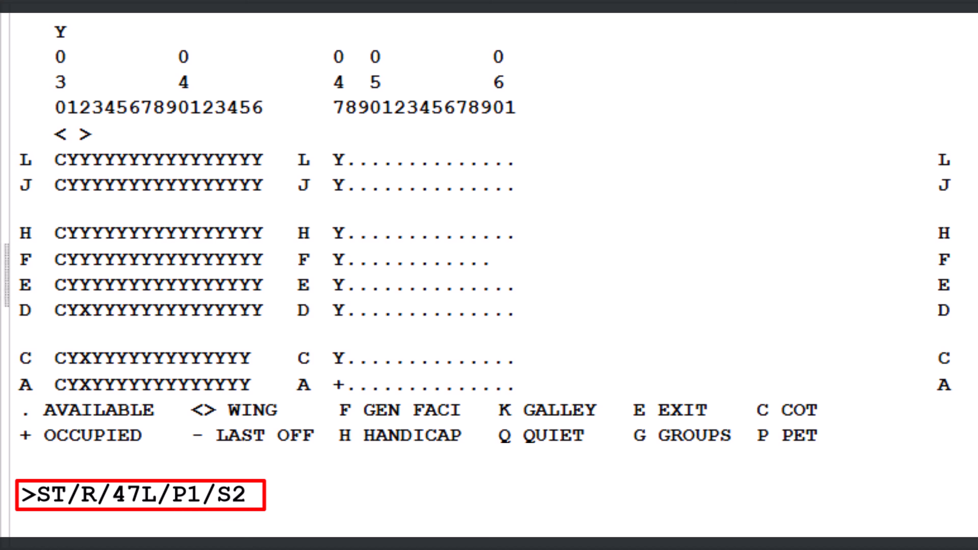
key("Return")
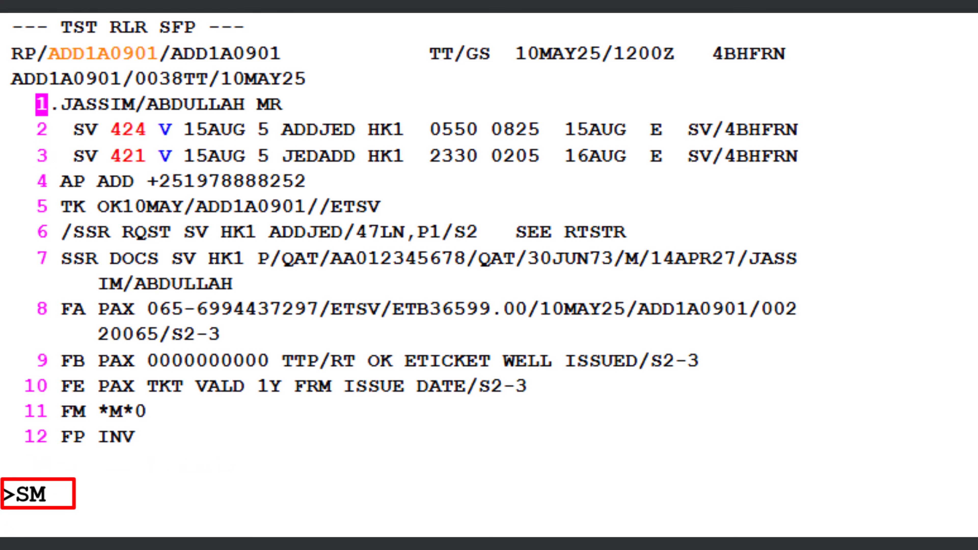
Display the seat map for segment 3 with SM3 and request seat 47J for passenger 1 with ST/R/47J/P1/S3.
type("3")
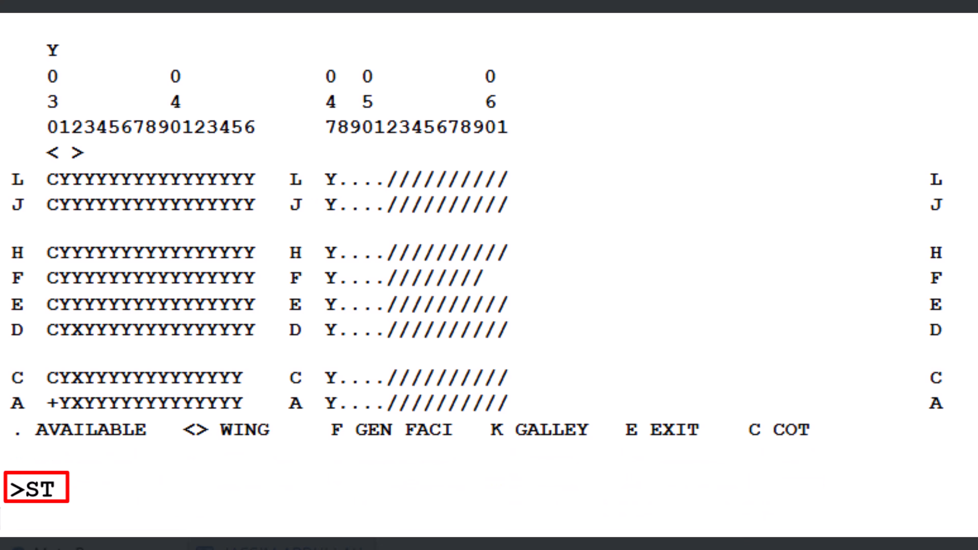
type("/R/")
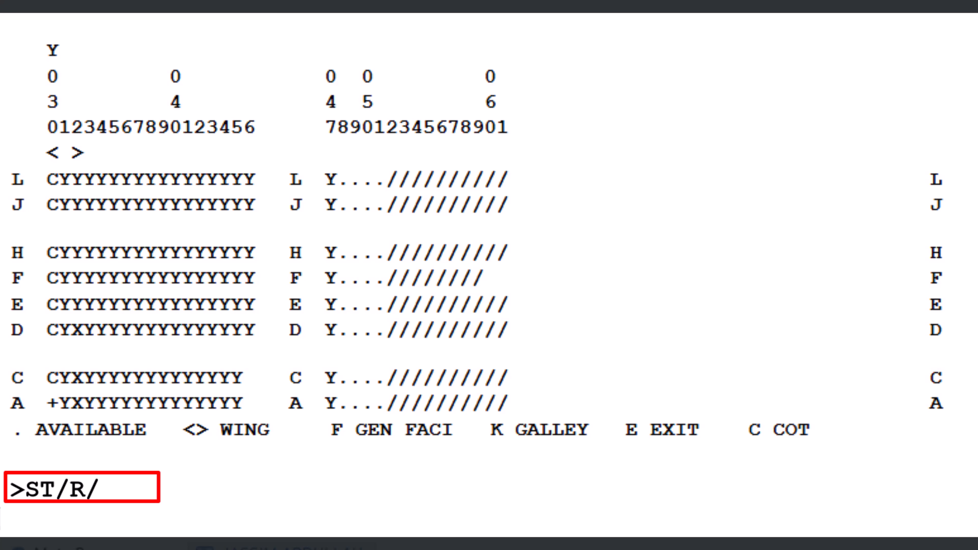
type("47J/P1")
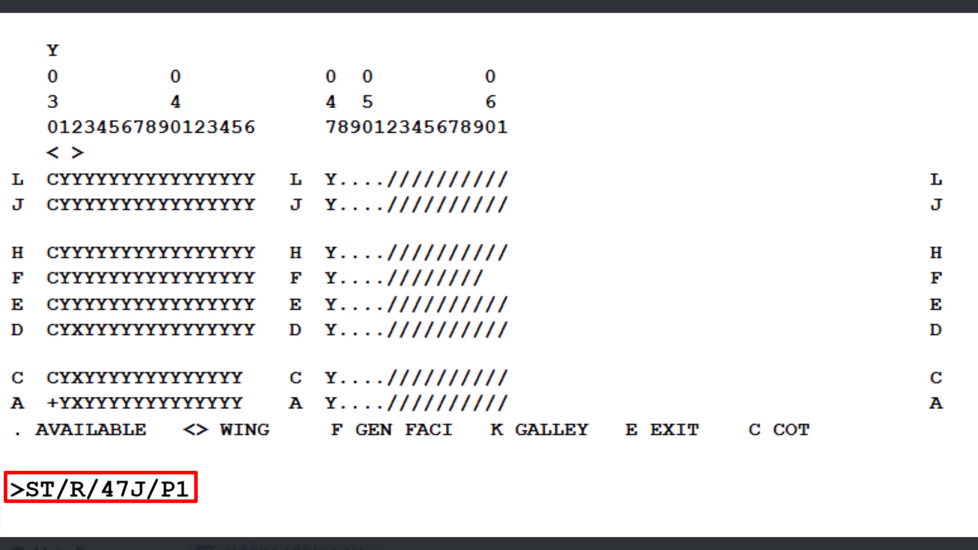
type("/S3")
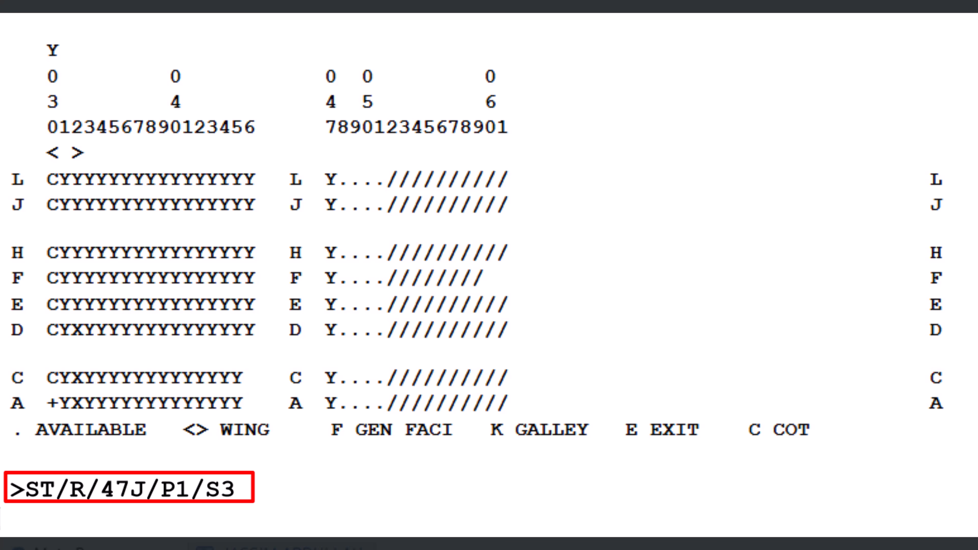
key("Return")
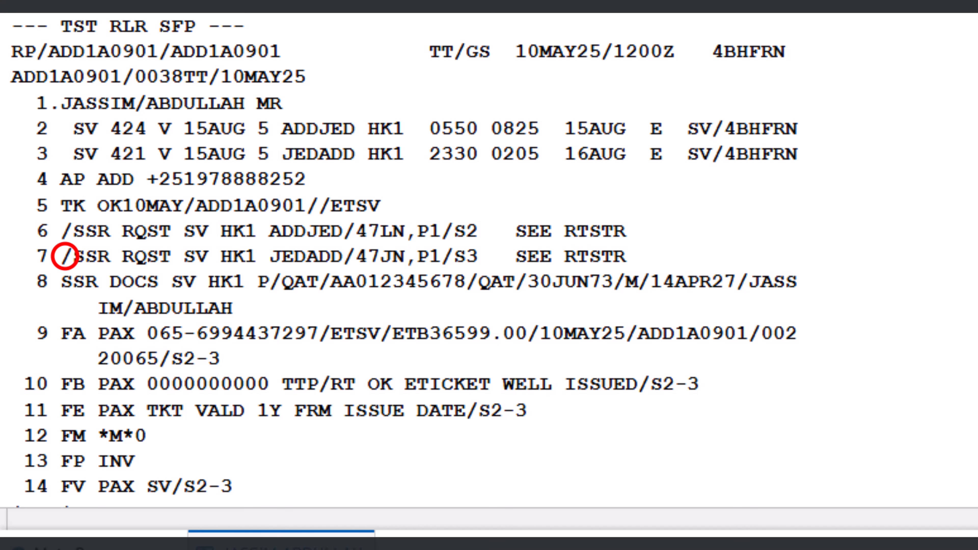
scroll(489, 262, "down", 3)
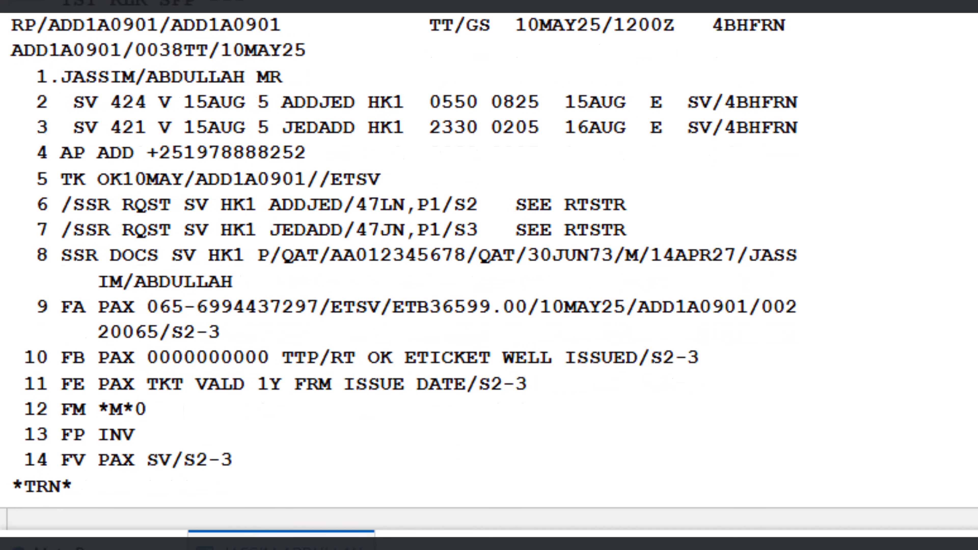
scroll(489, 262, "up", 2)
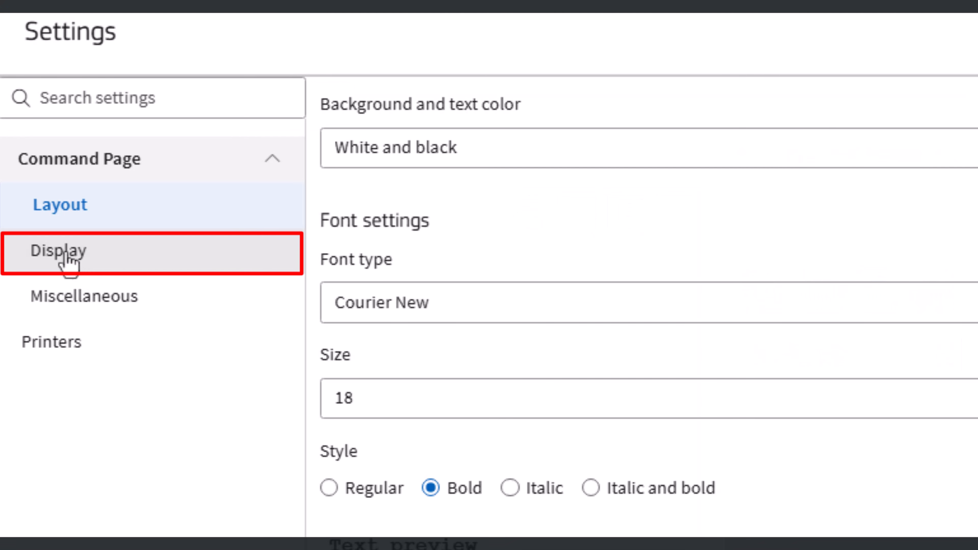
Set the seat map display and the service catalog display to Graphic in the command page's display settings.
left_click(64, 254)
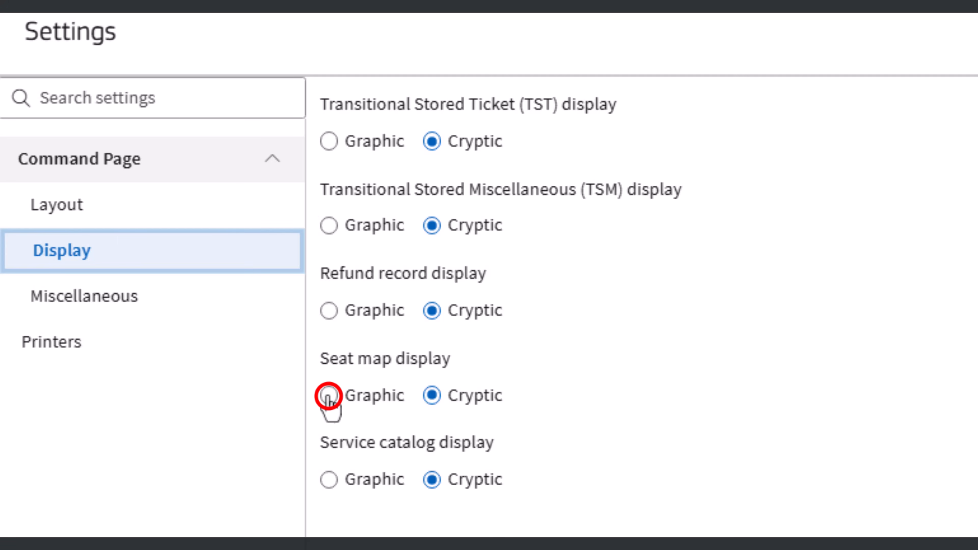
left_click(353, 403)
left_click(329, 479)
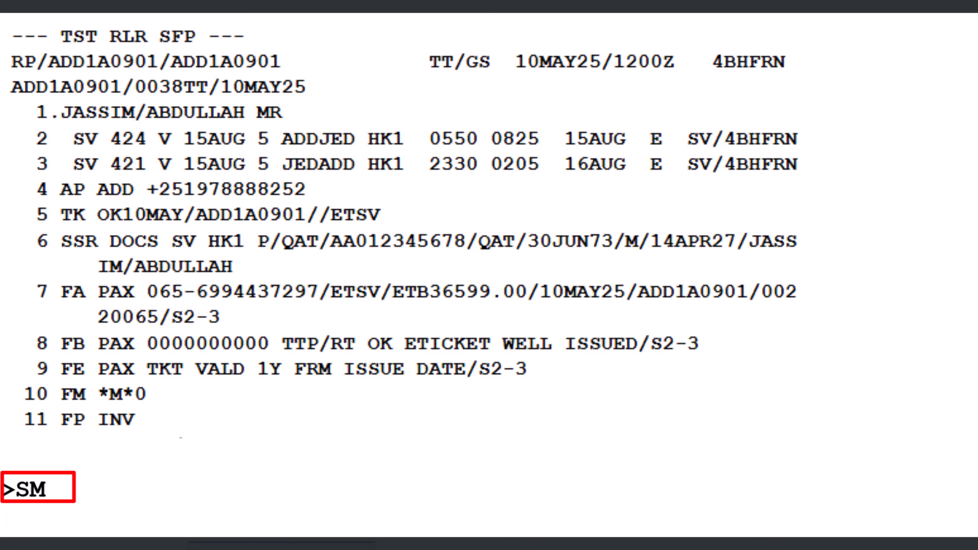
Display the seat map for segment 2 with SM2 and book seat 47L for passenger P1 on SV424 ADD-JED.
type("2")
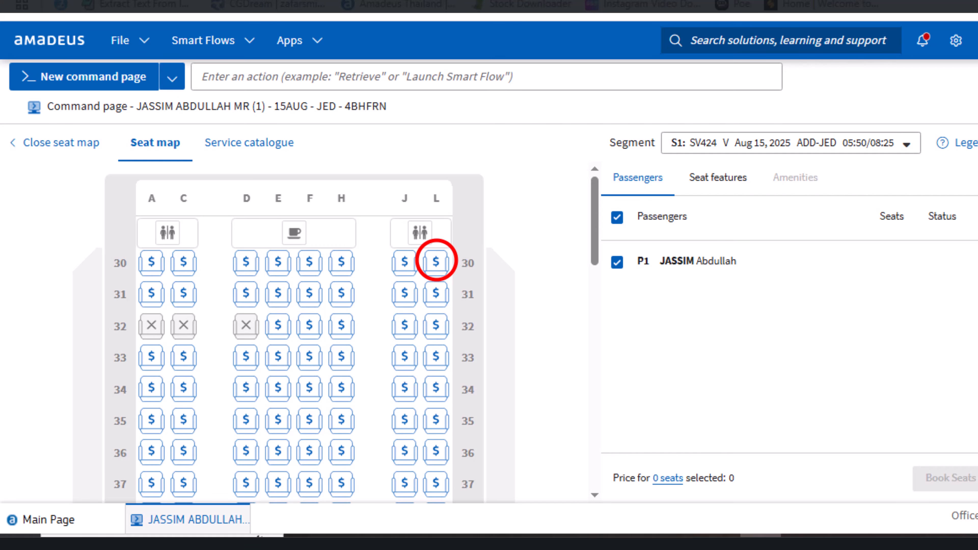
scroll(547, 247, "down", 10)
mouse_move(310, 309)
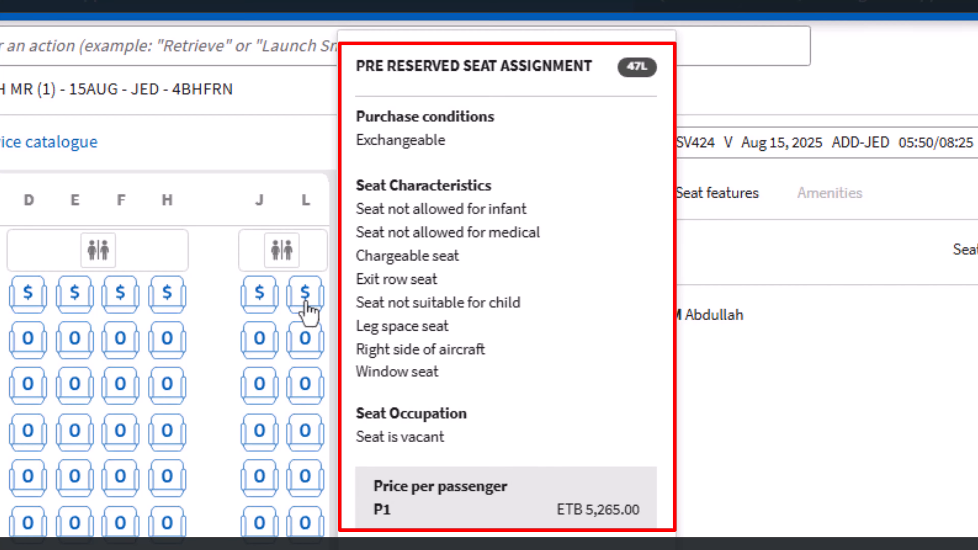
left_click(305, 299)
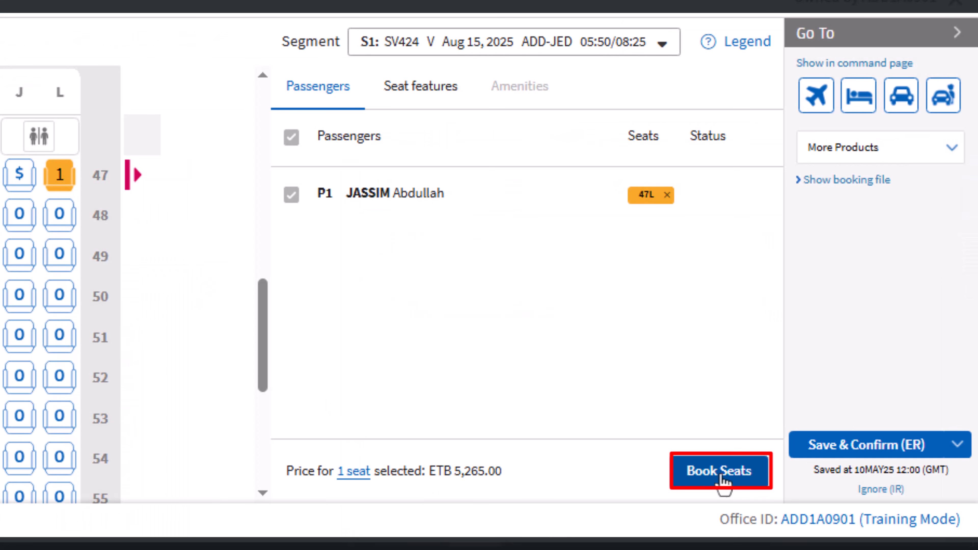
left_click(721, 477)
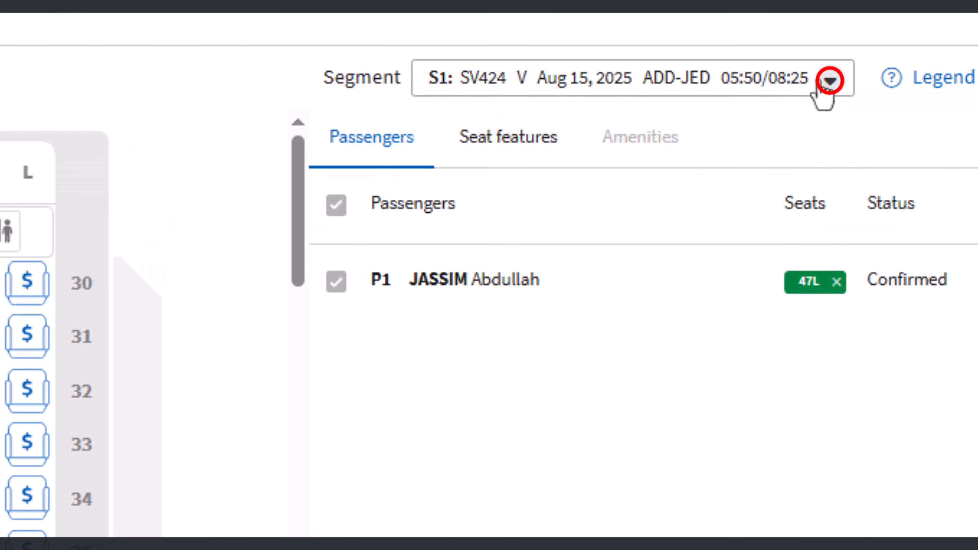
Book seat 47A for passenger P1 on segment S2, SV421 JED-ADD, and save the booking, confirming the save despite the warnings.
left_click(819, 85)
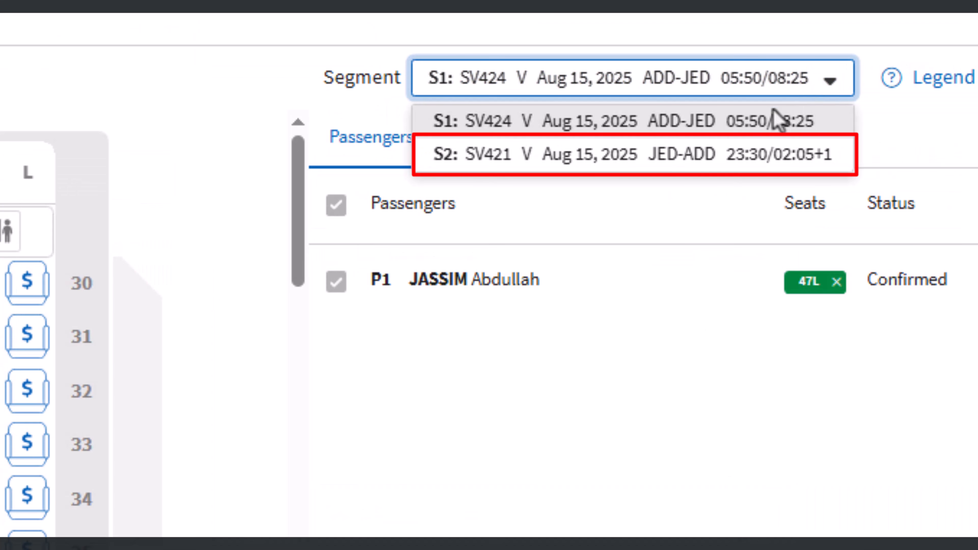
left_click(703, 156)
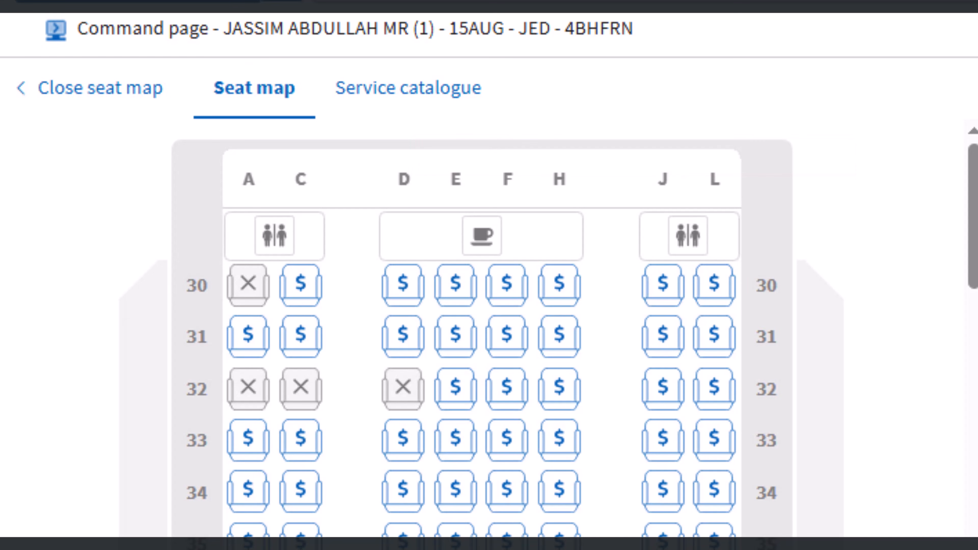
scroll(481, 347, "down", 12)
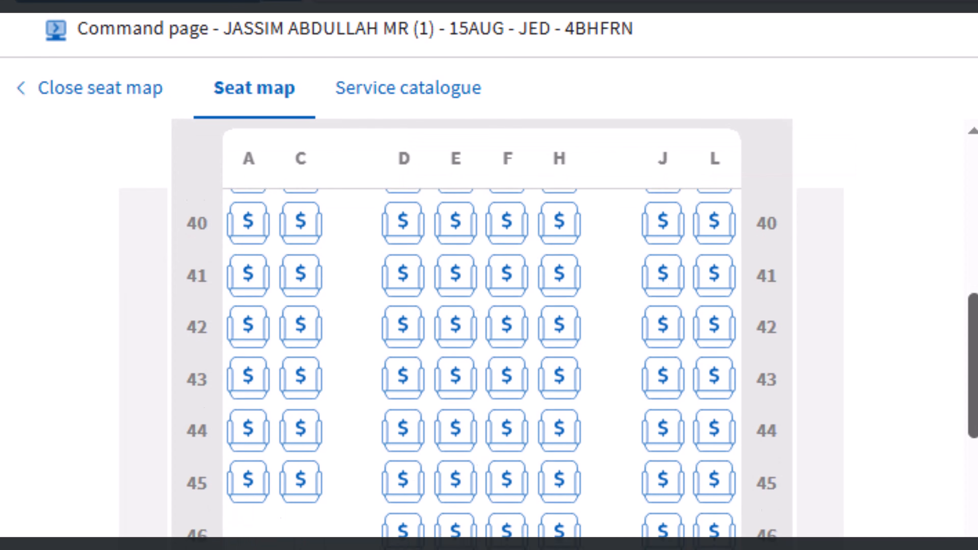
scroll(481, 347, "down", 1)
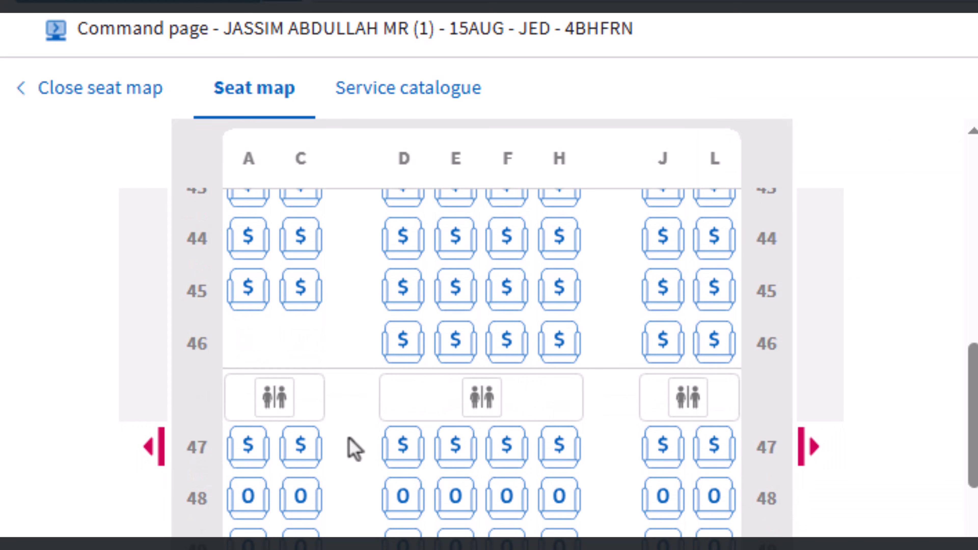
left_click(247, 449)
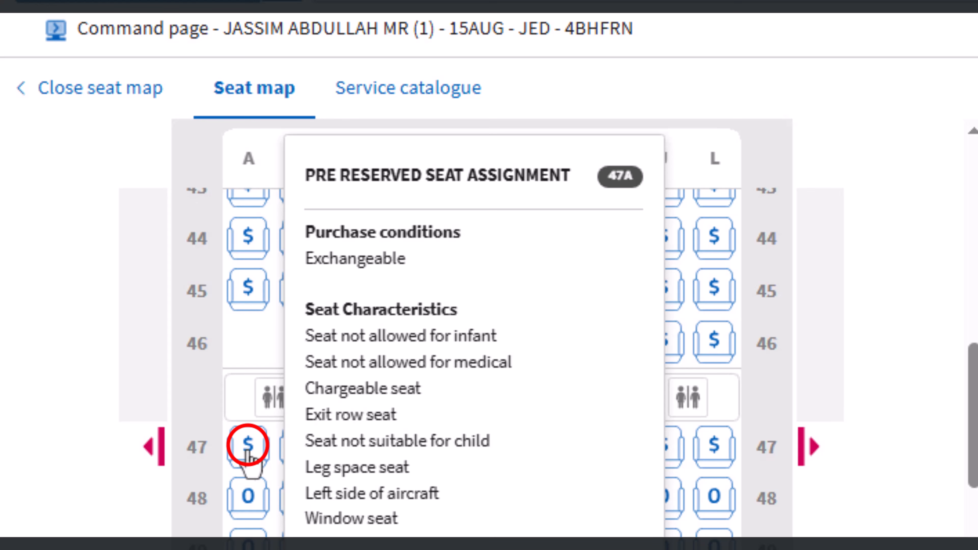
left_click(248, 449)
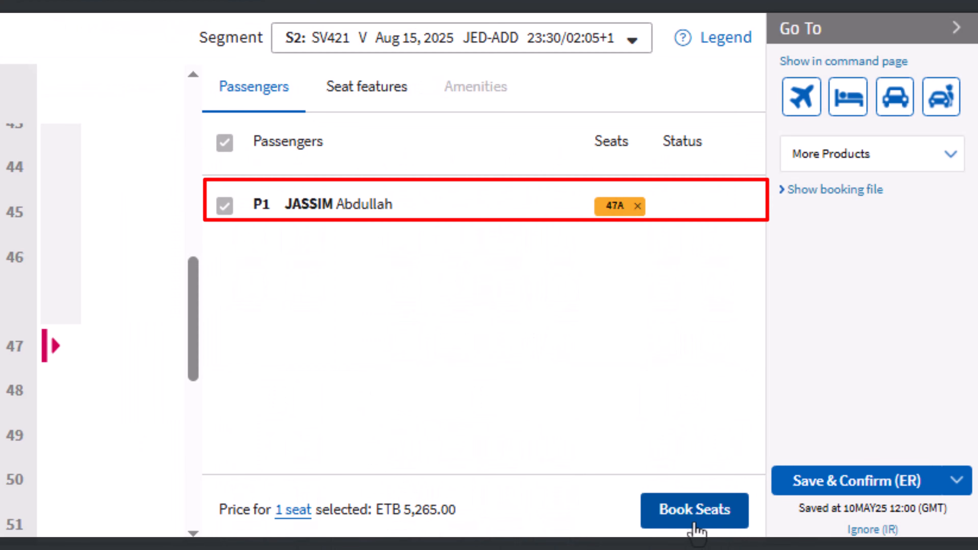
left_click(695, 520)
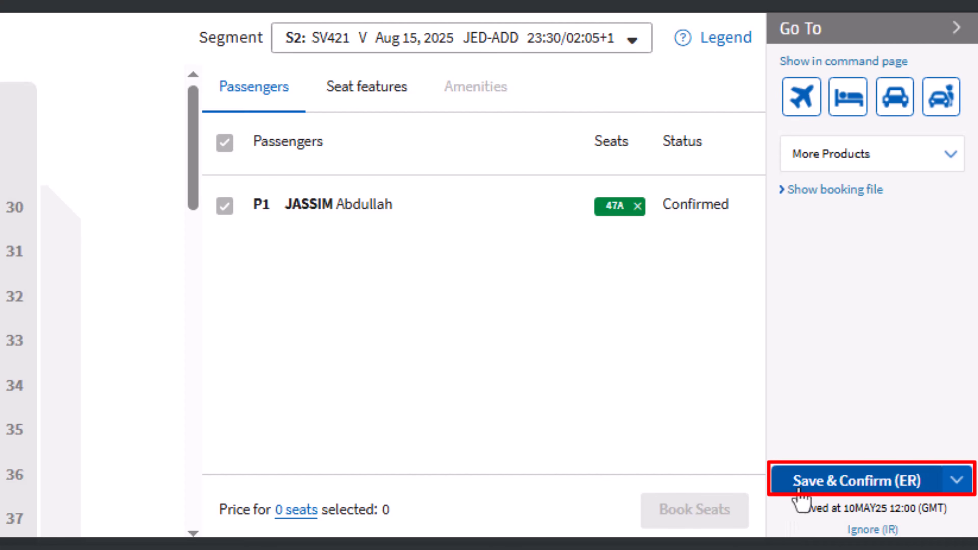
left_click(828, 481)
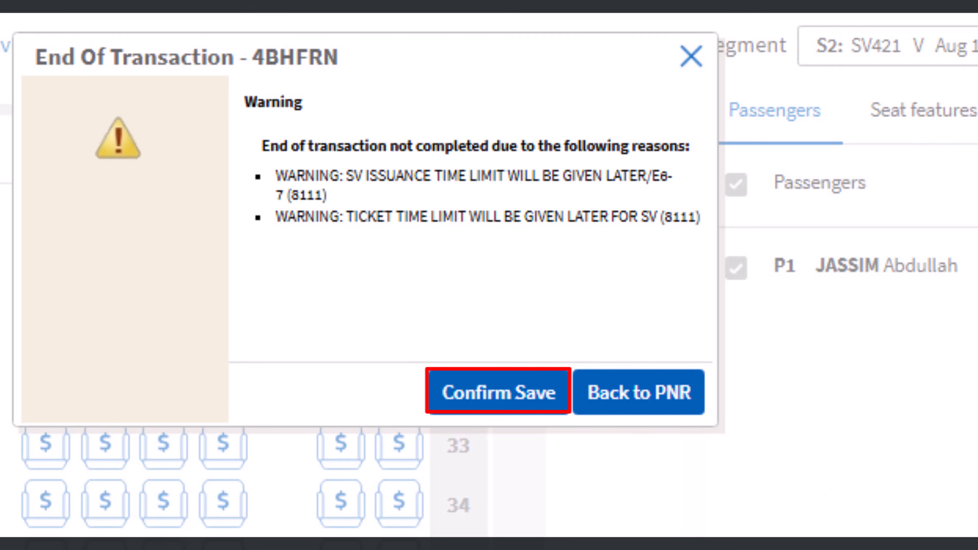
left_click(498, 396)
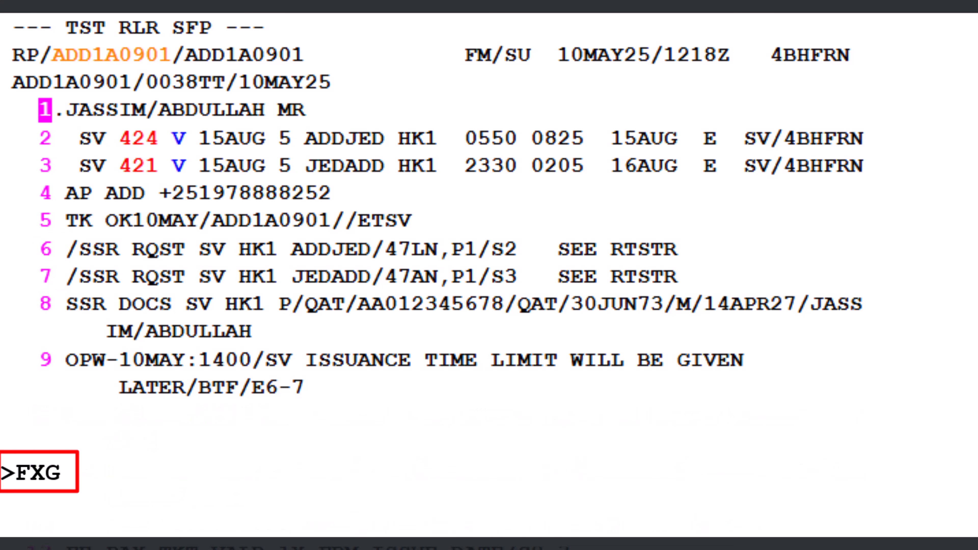
Price the seat requests in elements 6 and 7 with FXG/L6-7 and display the resulting TSM with TQM.
type("/L6-7")
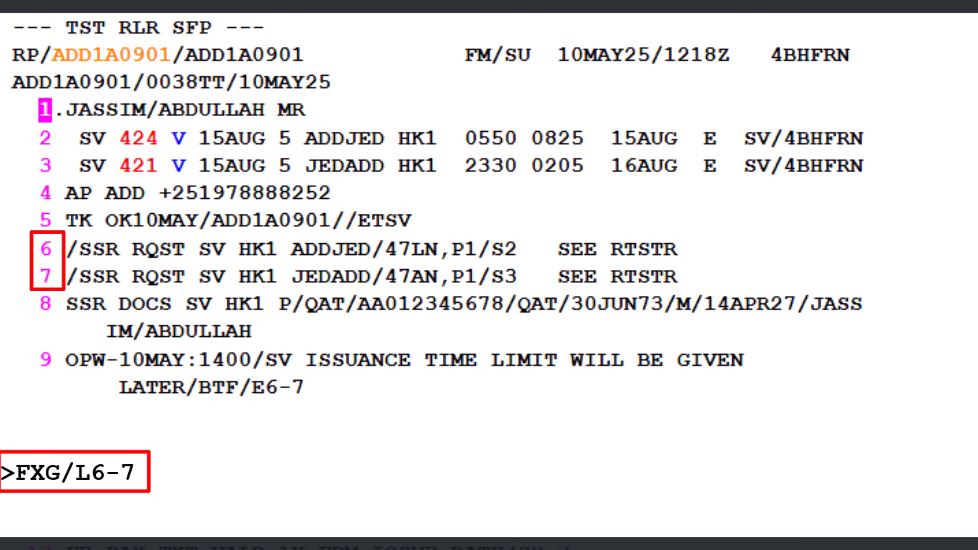
key("Return")
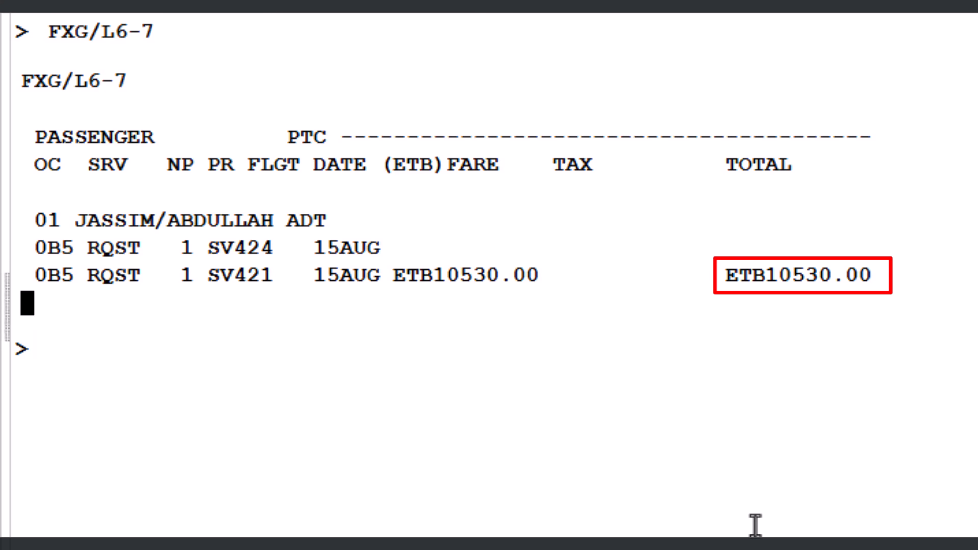
type("TQM")
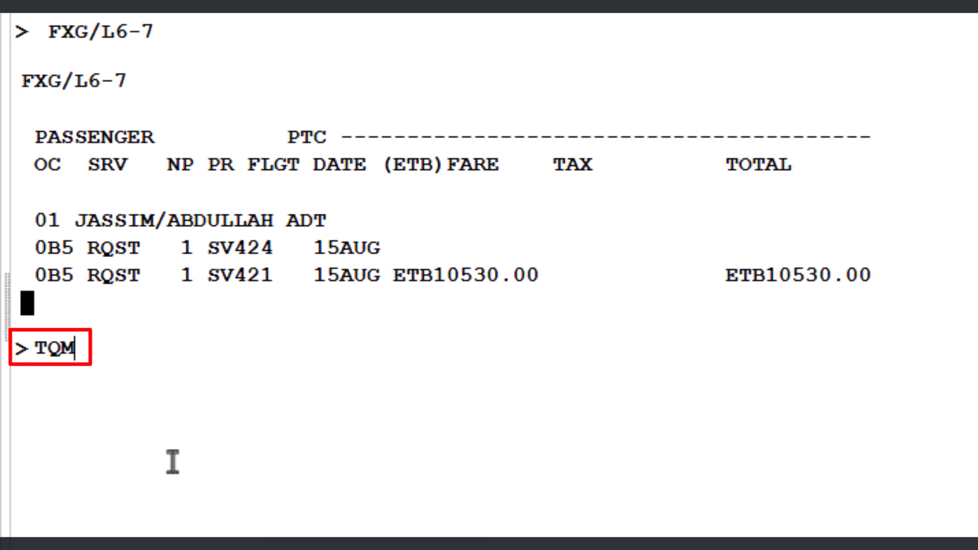
key("Return")
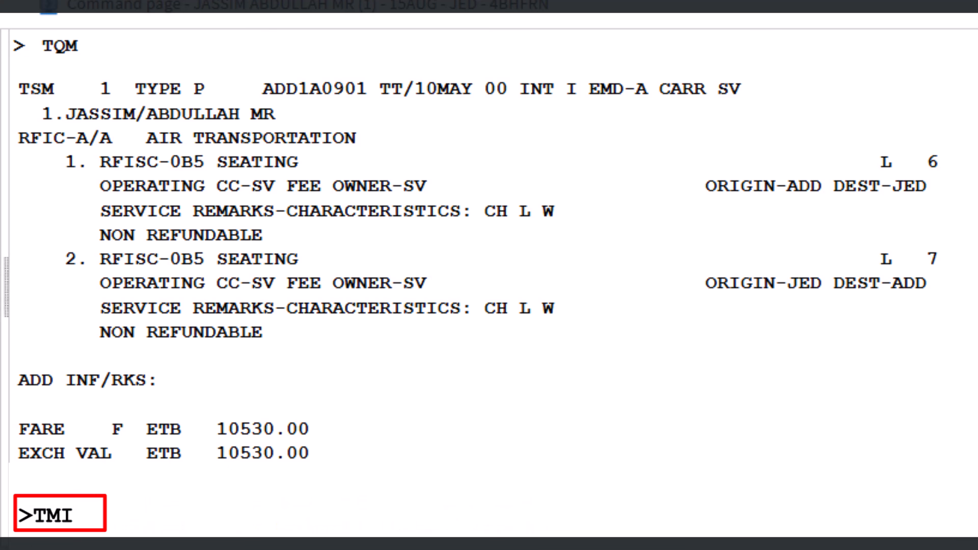
Add the invoice form of payment to TSM 1 with the entry TMI/M1/FP-INV.
type("/M1")
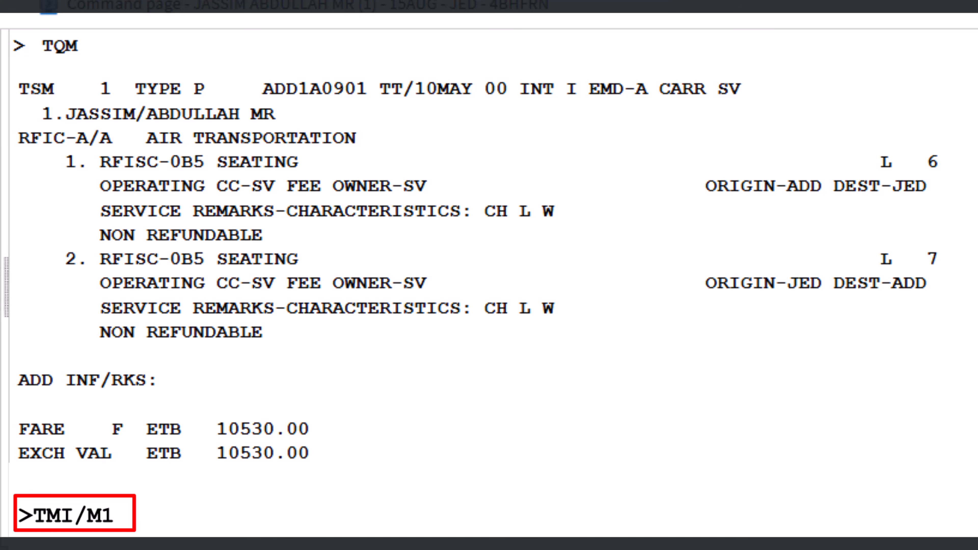
type("/")
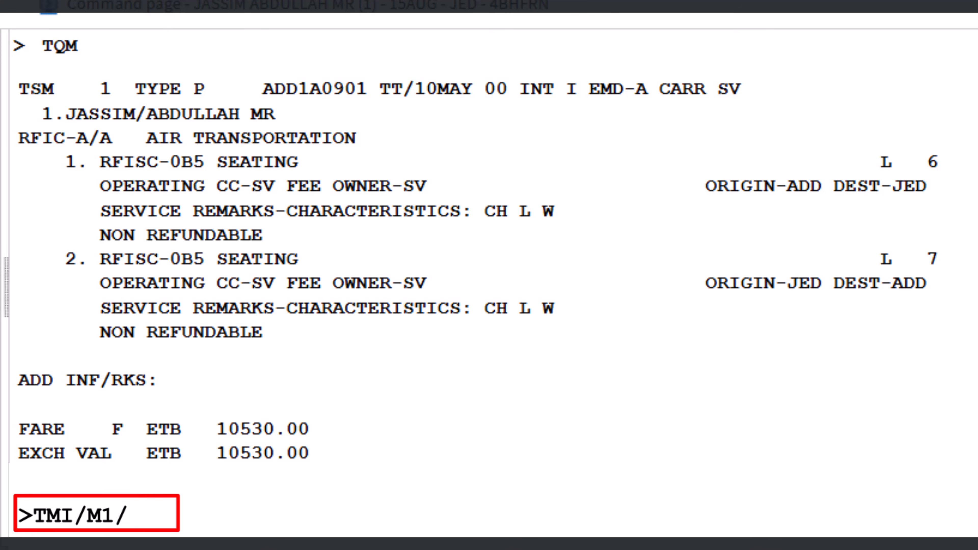
type("FP-INV")
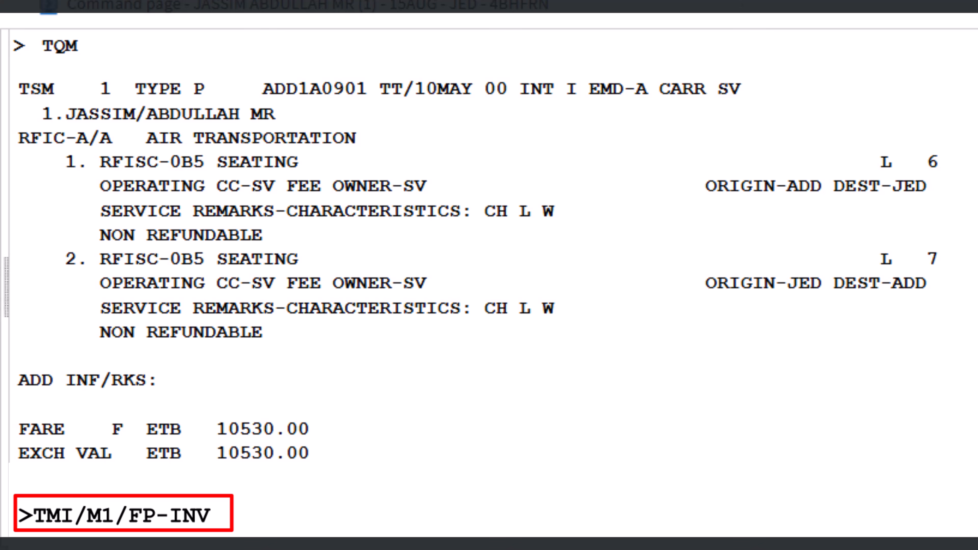
key("Return")
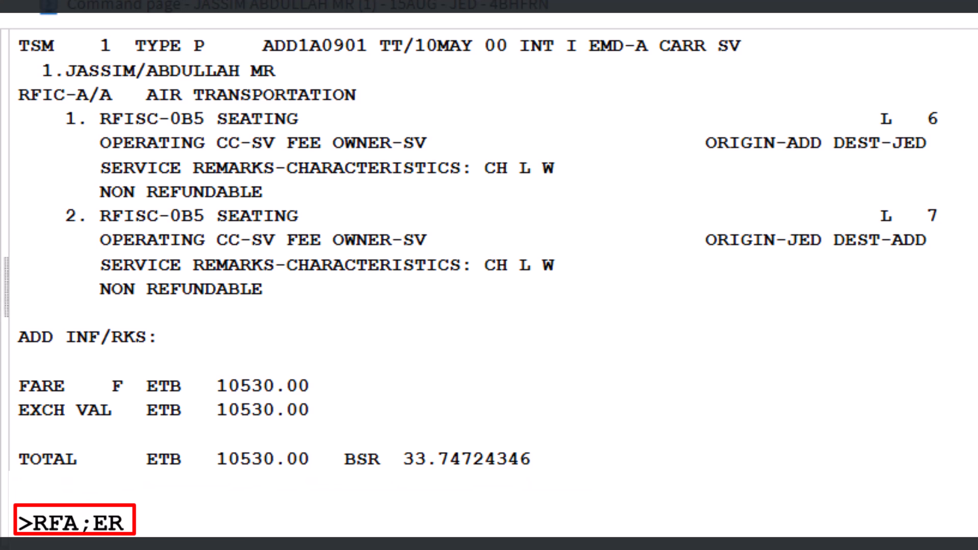
Save and redisplay the booking with RFA;ER, and issue the EMD from TSM 1 with TTM/M1/RT.
key("Return")
type("TTM")
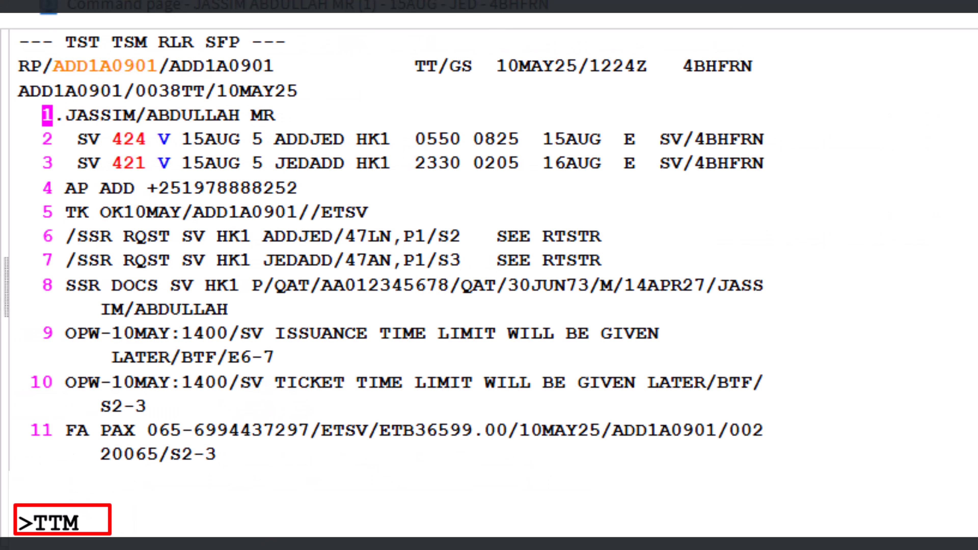
type("/M1")
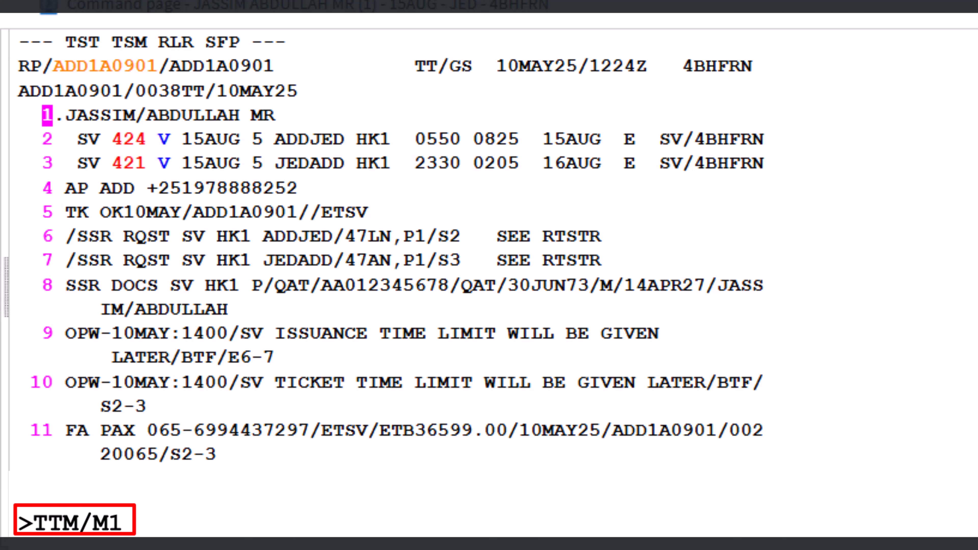
type("/")
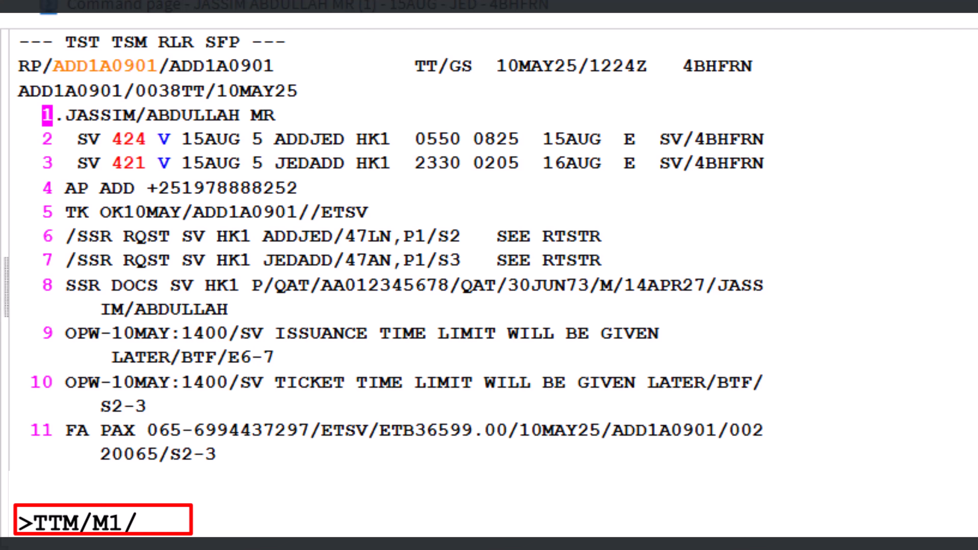
type("RT")
key("Return")
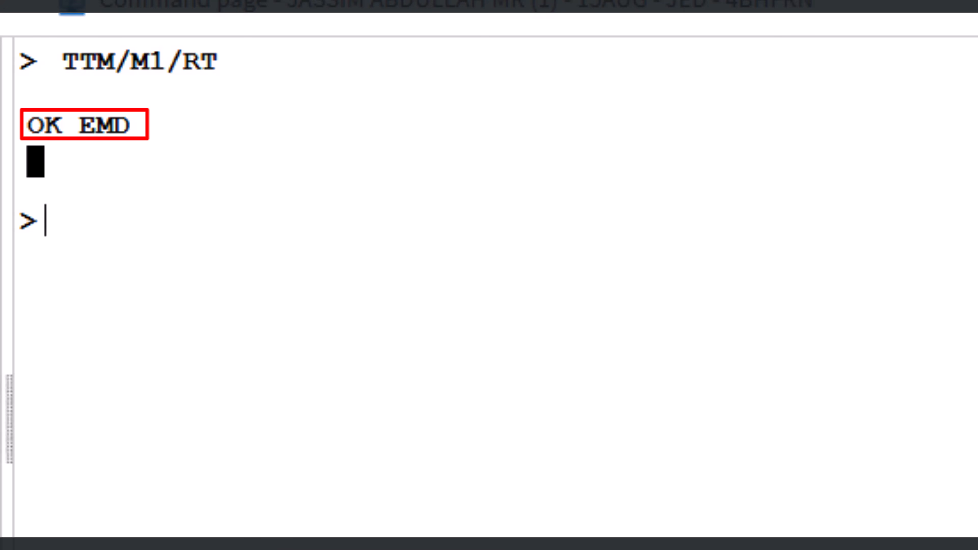
Retrieve the booking with RT and display the seat EMD record from element 12 with EWD/L12.
type("RT")
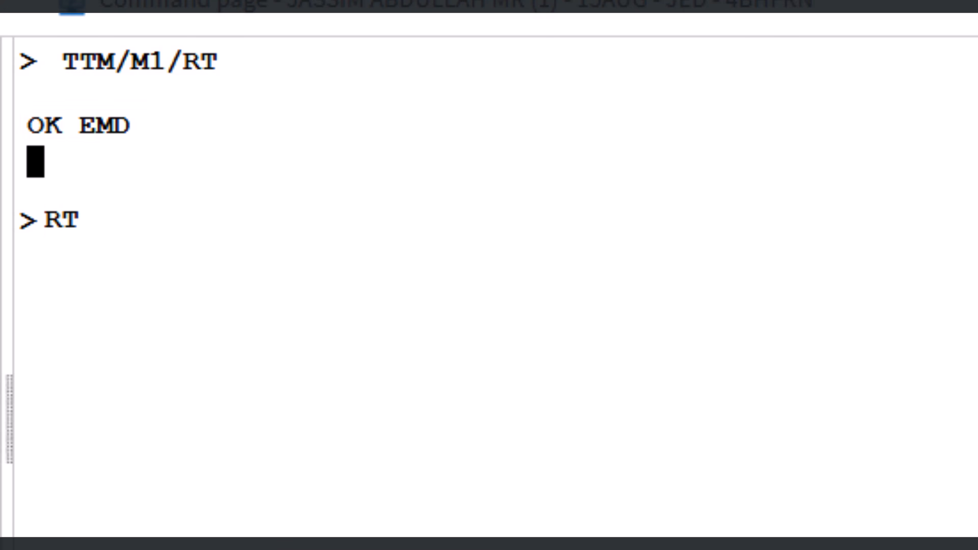
key("Return")
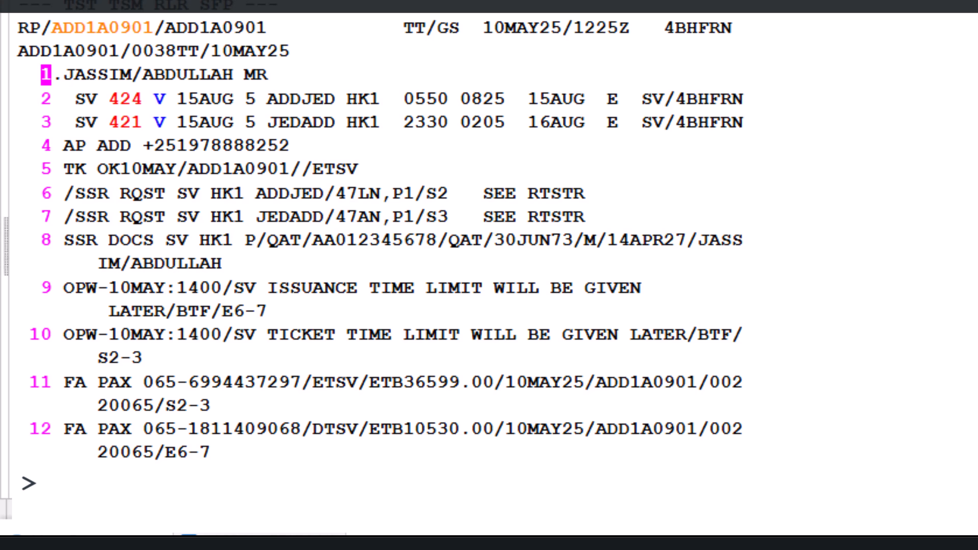
type("EWD")
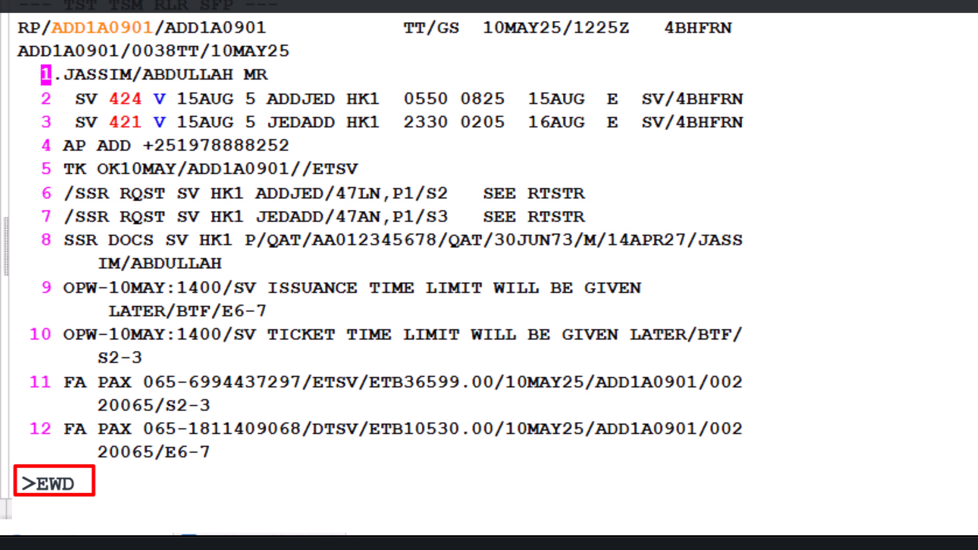
type("/")
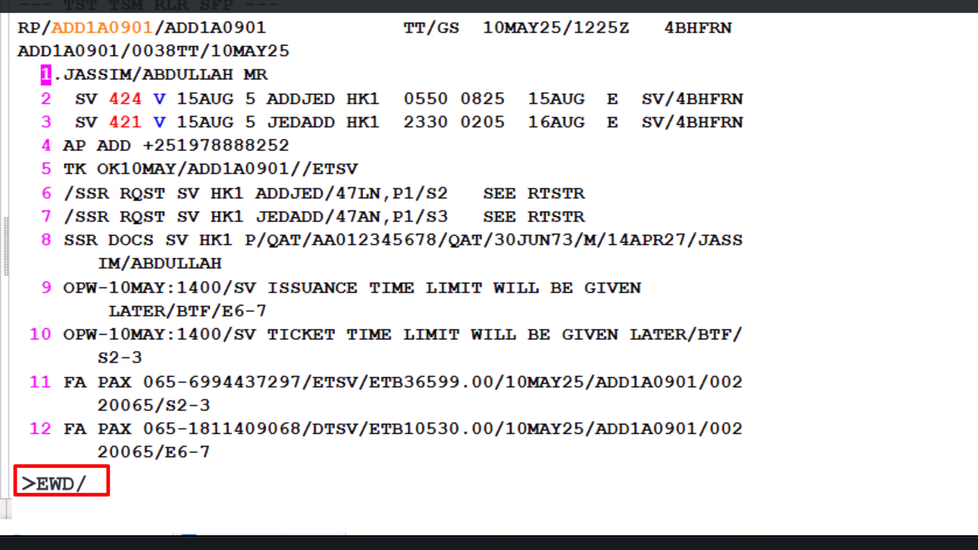
type("L")
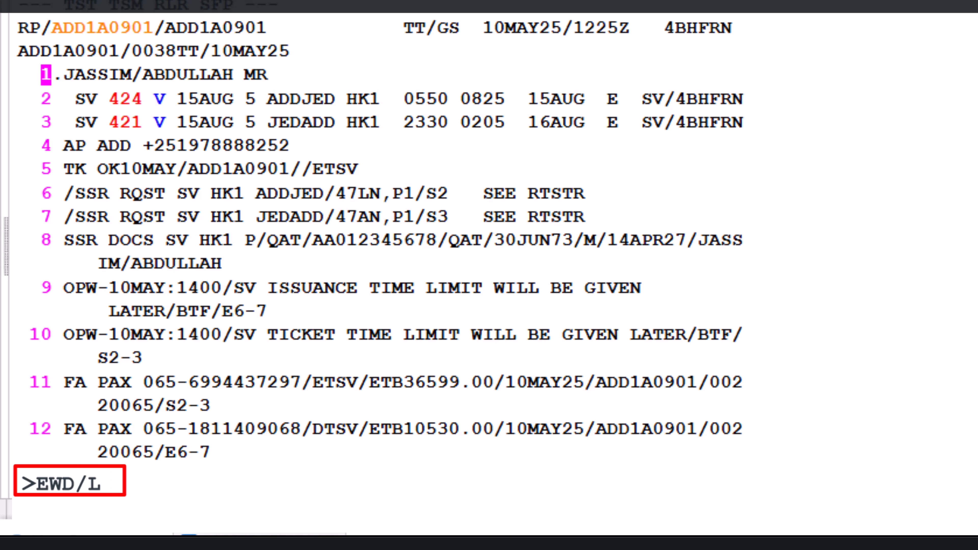
type("12")
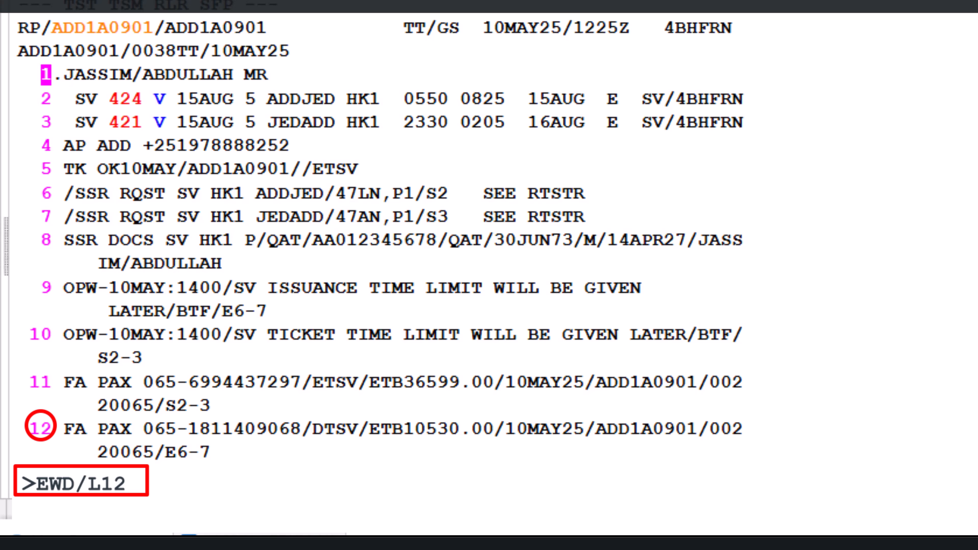
key("Return")
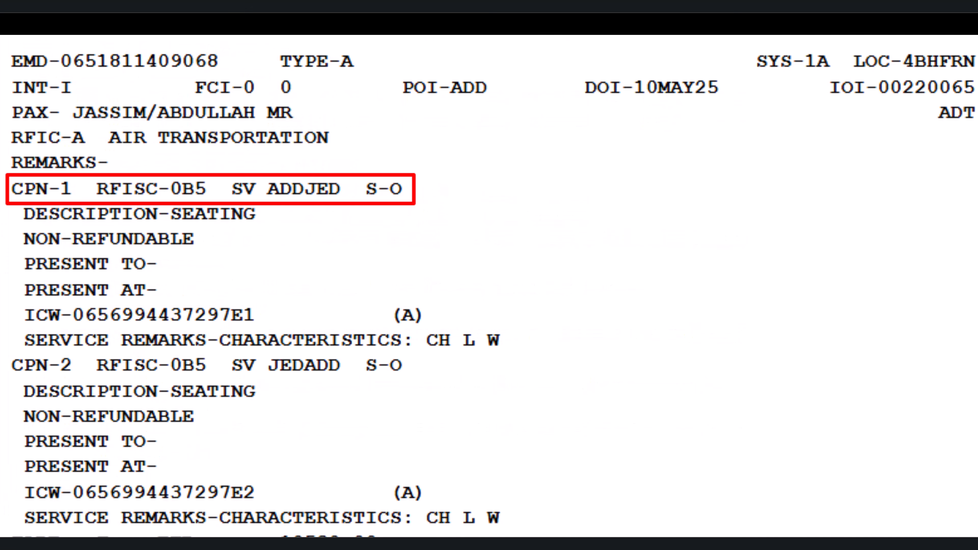